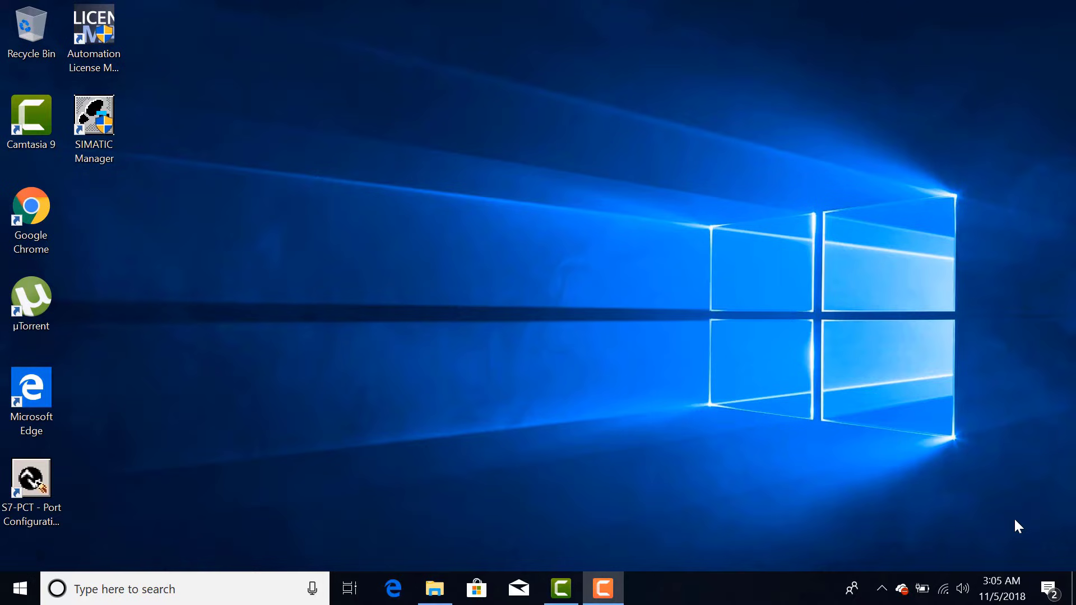
right_click(221, 120)
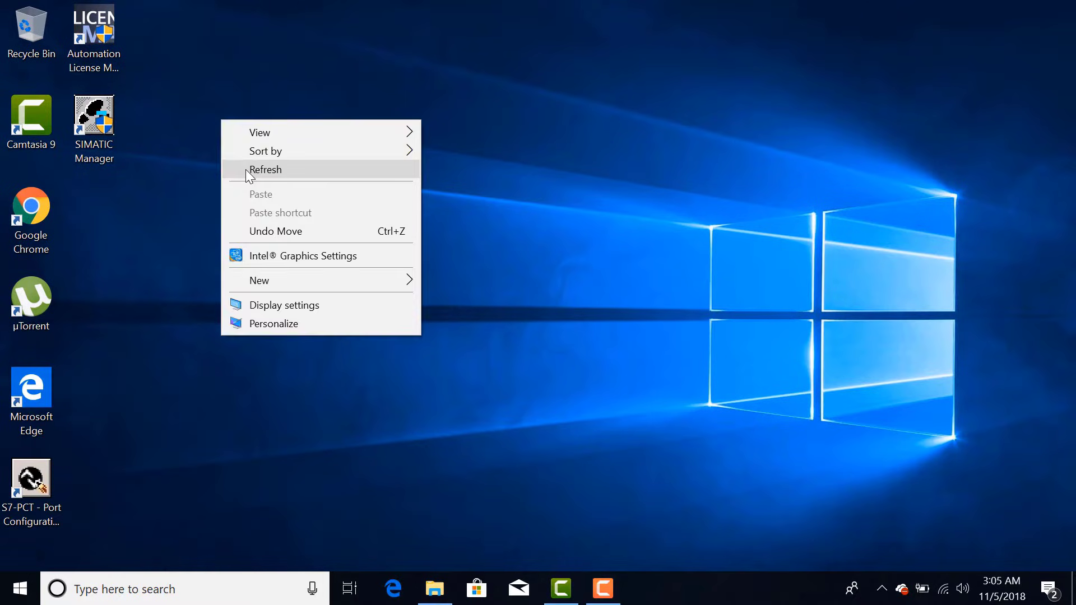
left_click(245, 169)
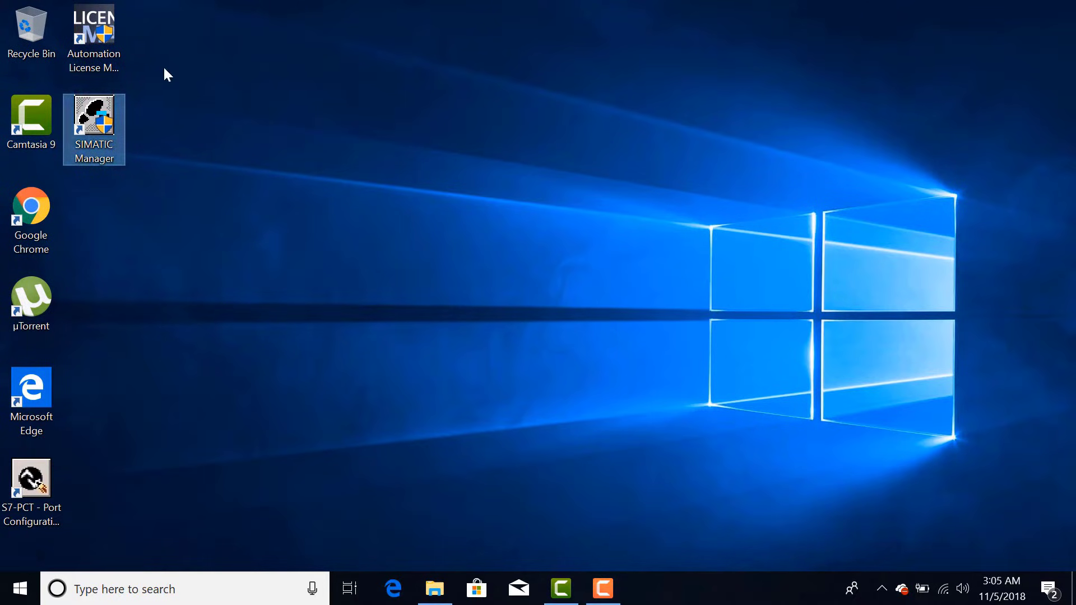
right_click(164, 68)
left_click(207, 117)
Step: Try to start SIMATIC Manager from the desktop and close the STEP 7 Start message
double_click(94, 132)
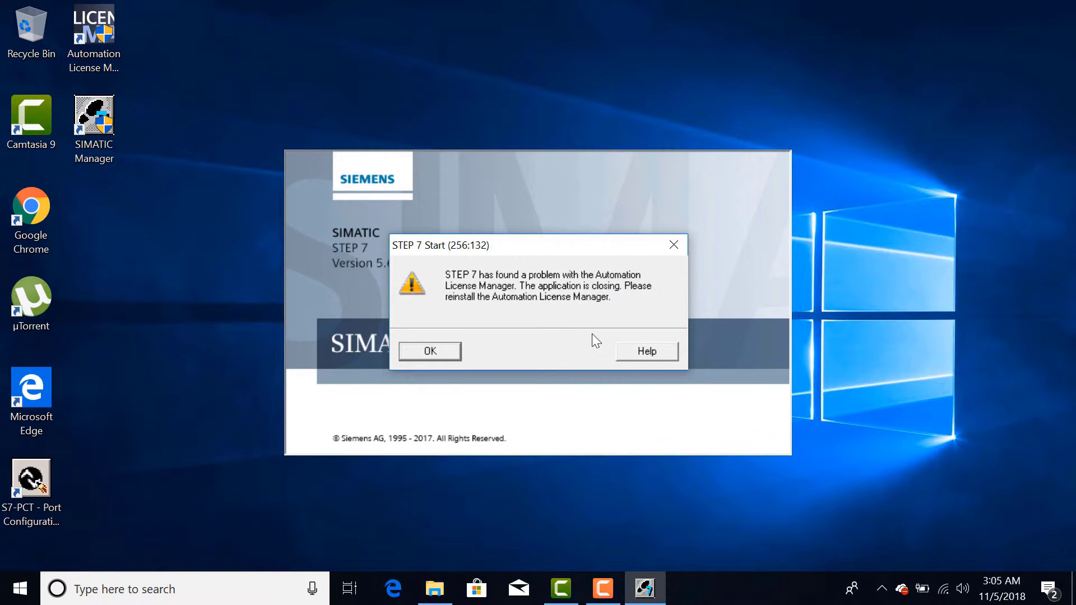
left_click(445, 350)
left_click(442, 354)
Step: Search Windows for "cont", open Control Panel, and bring up the list of installed programs for uninstalling
left_click(210, 589)
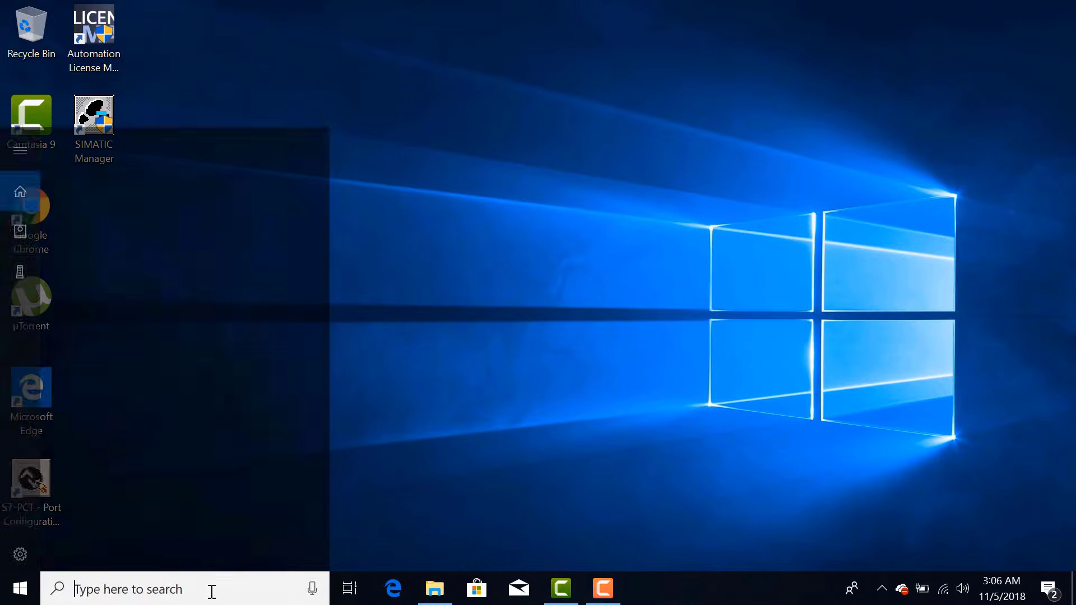
type("c")
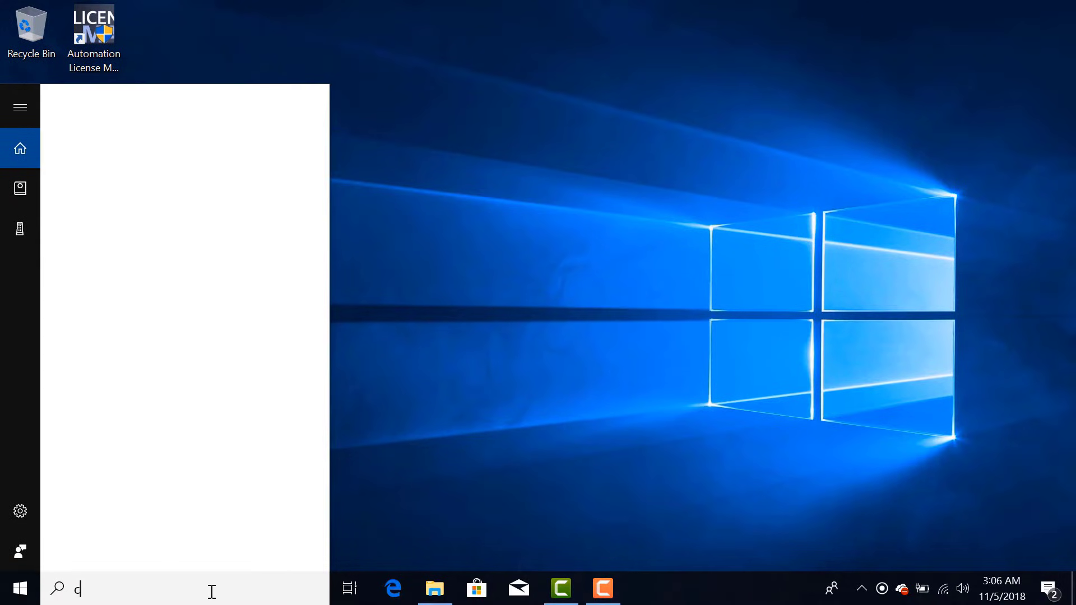
type("ont")
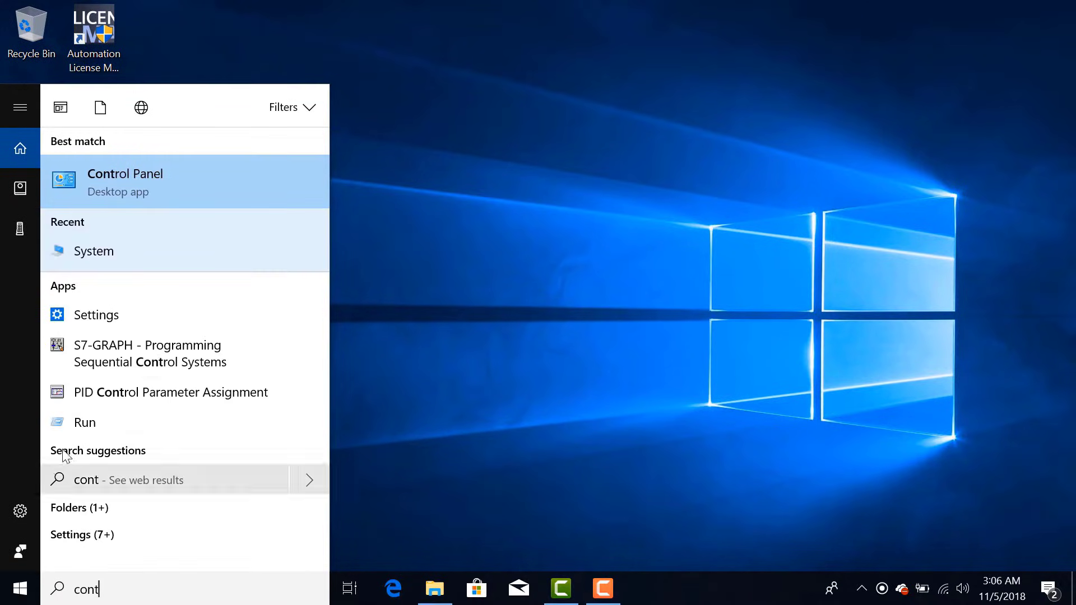
left_click(76, 192)
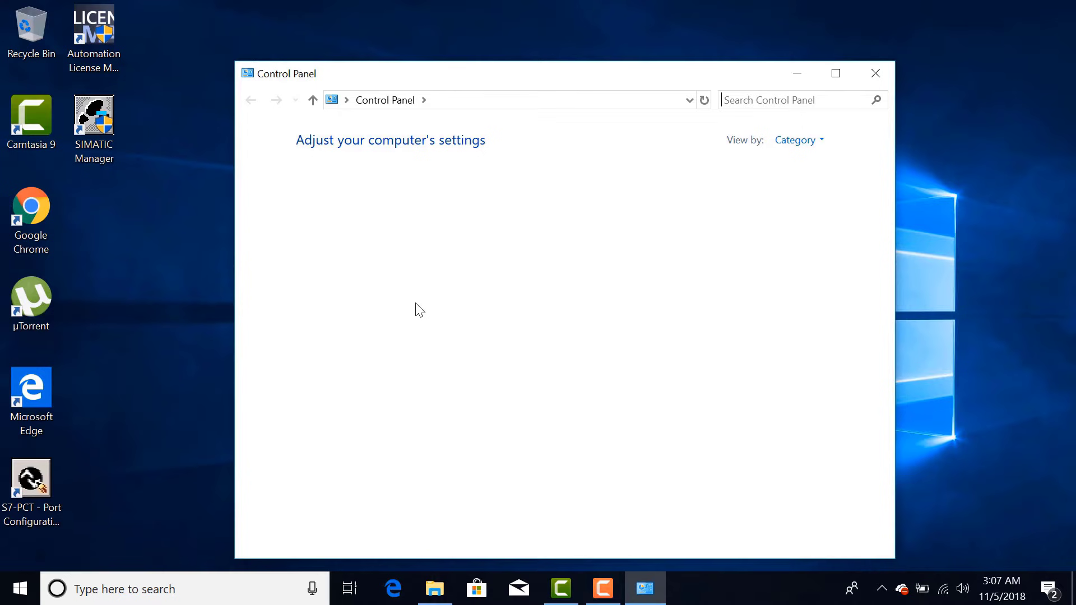
left_click(400, 415)
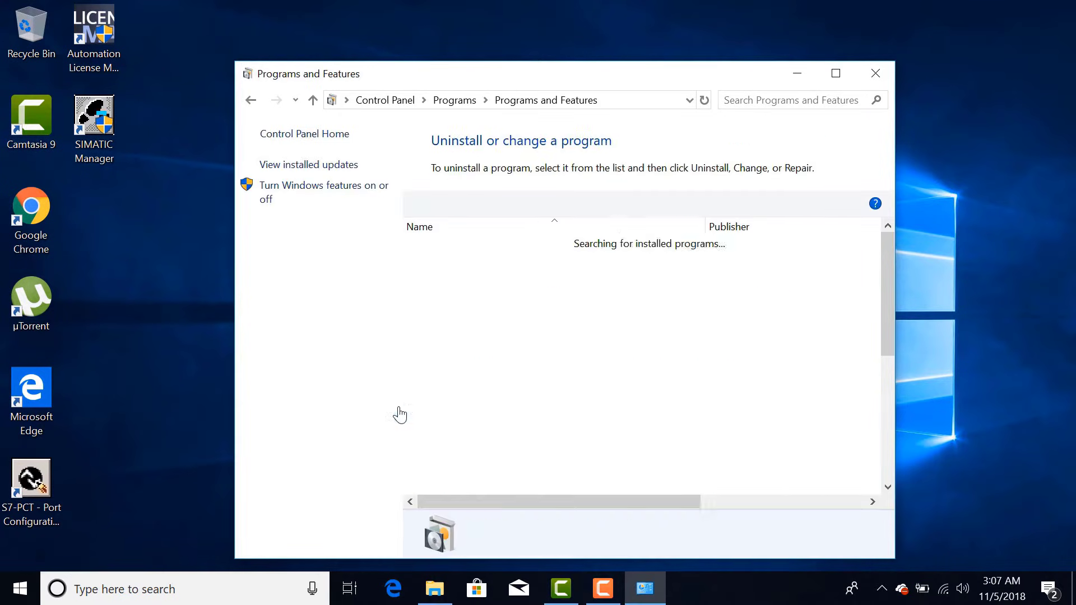
Step: Uninstall Siemens Automation License Manager V5.3 + SP4 + Upd1 and restart the computer
scroll(561, 347, "down", 5)
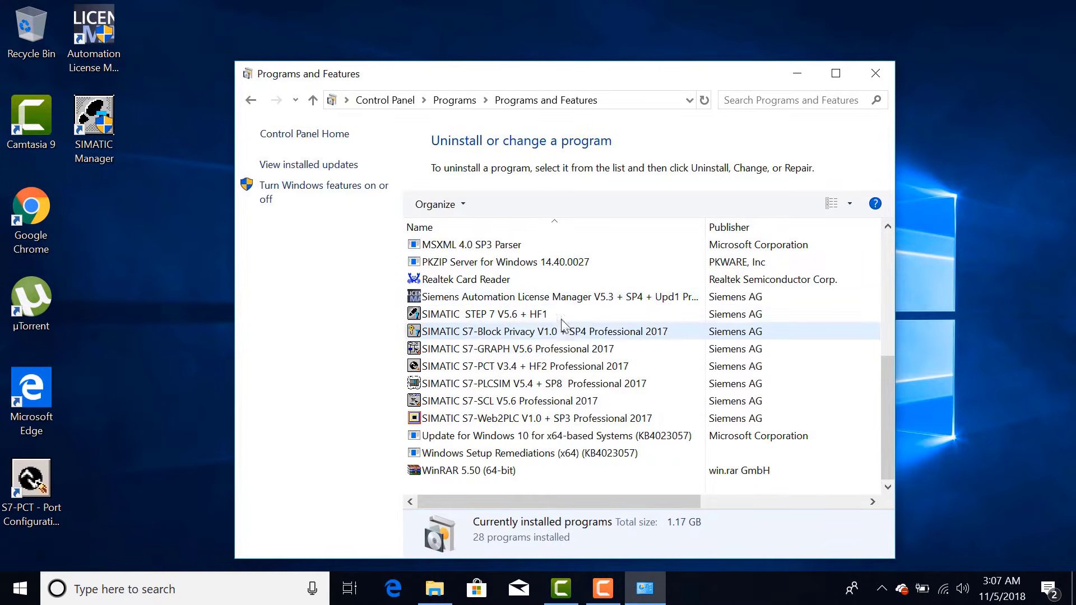
left_click(529, 298)
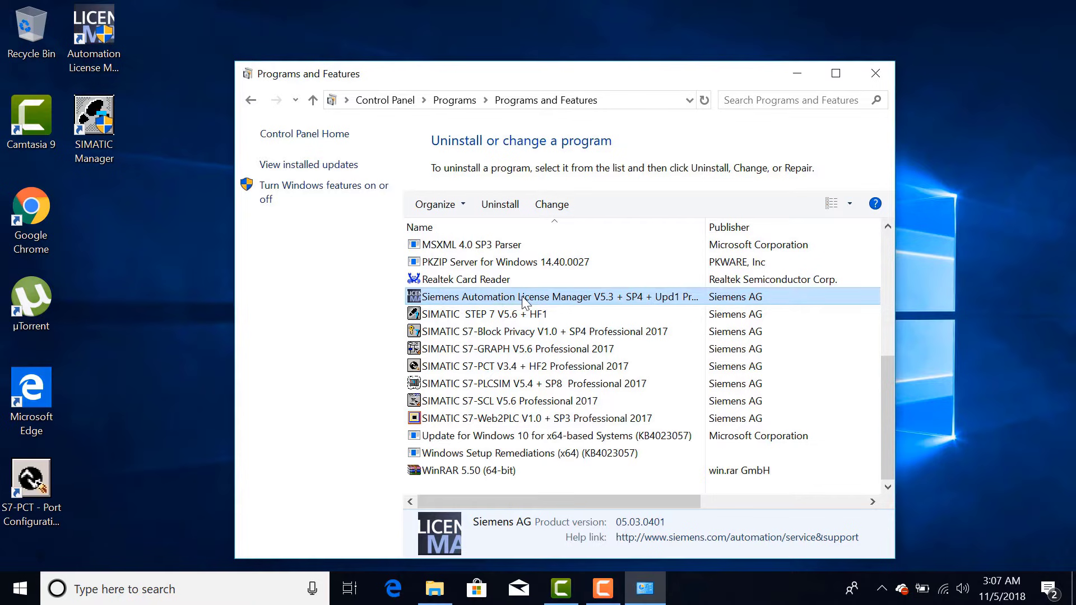
left_click(836, 73)
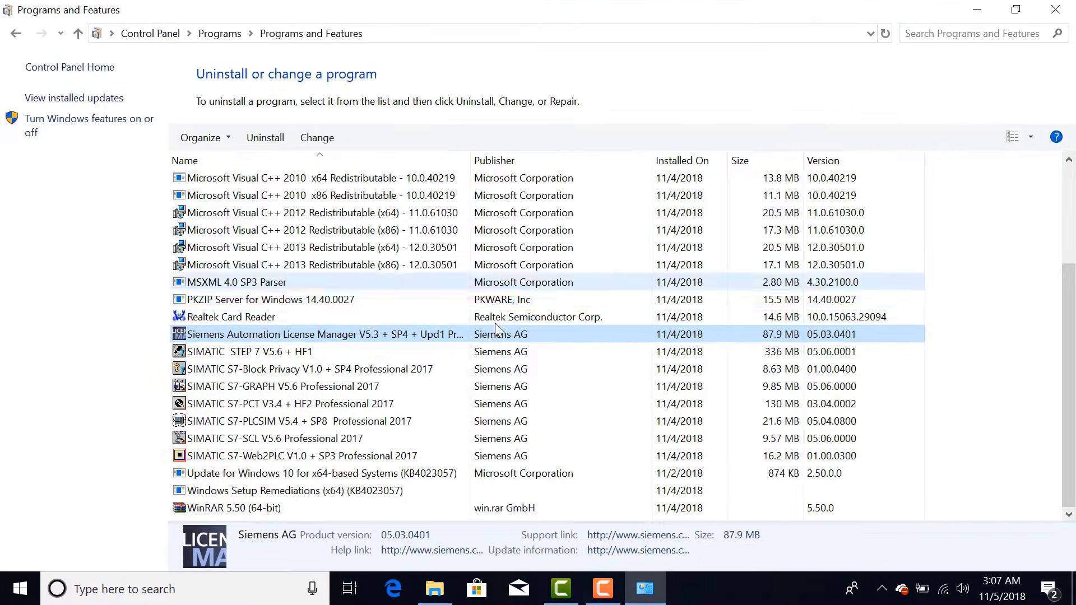
left_click(252, 351)
left_click(251, 337)
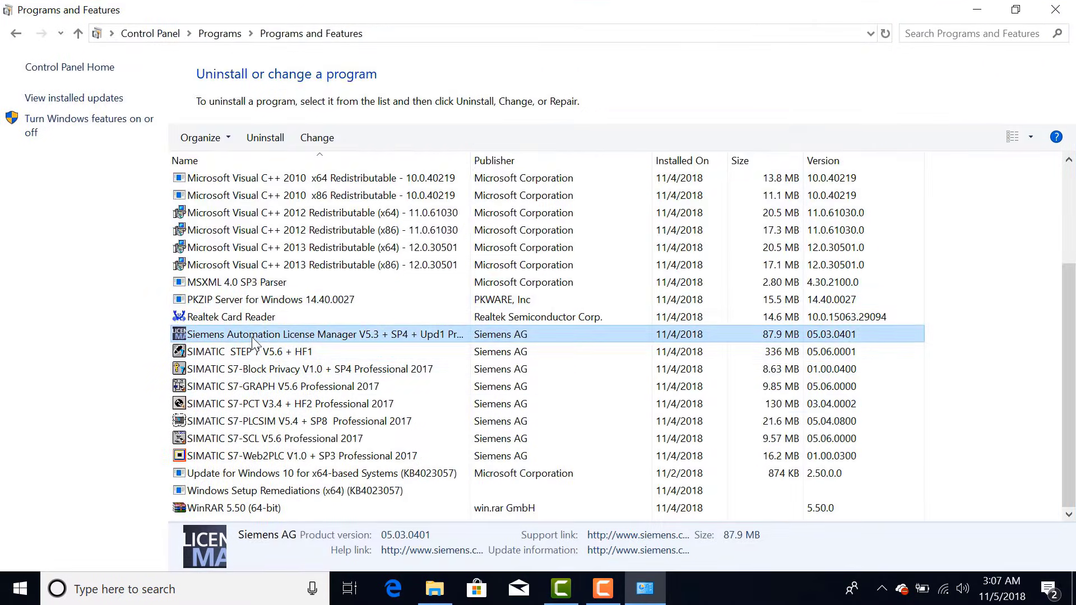
left_click(266, 141)
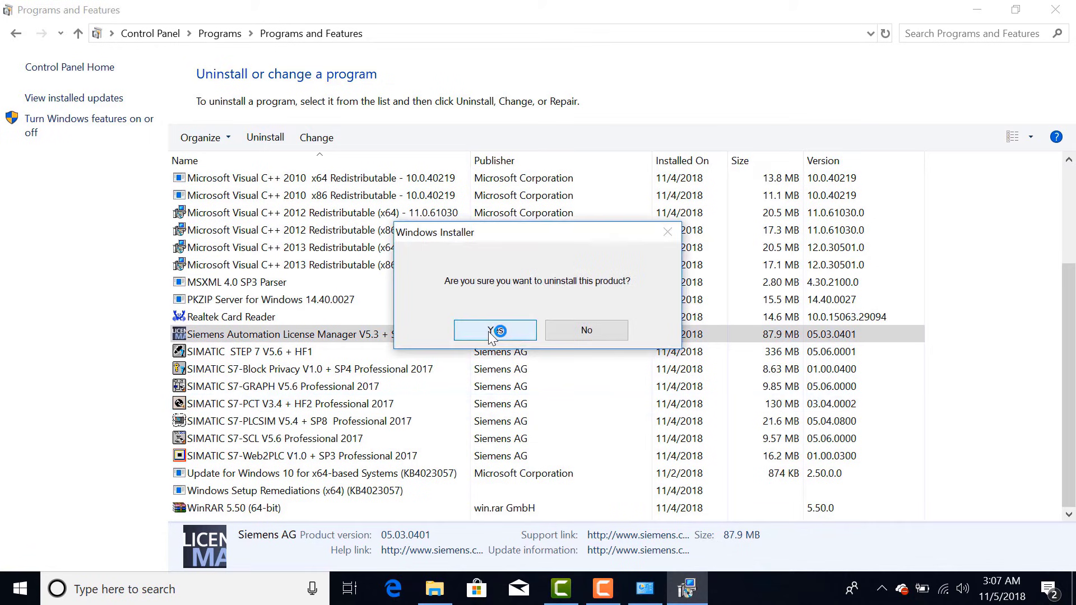
left_click(478, 332)
left_click(473, 332)
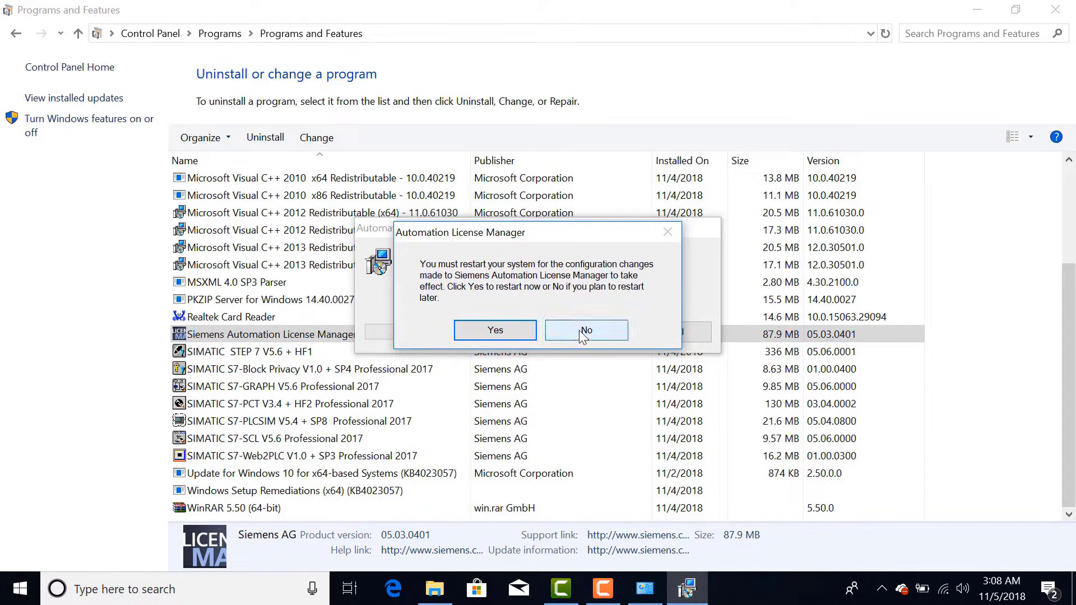
left_click(496, 332)
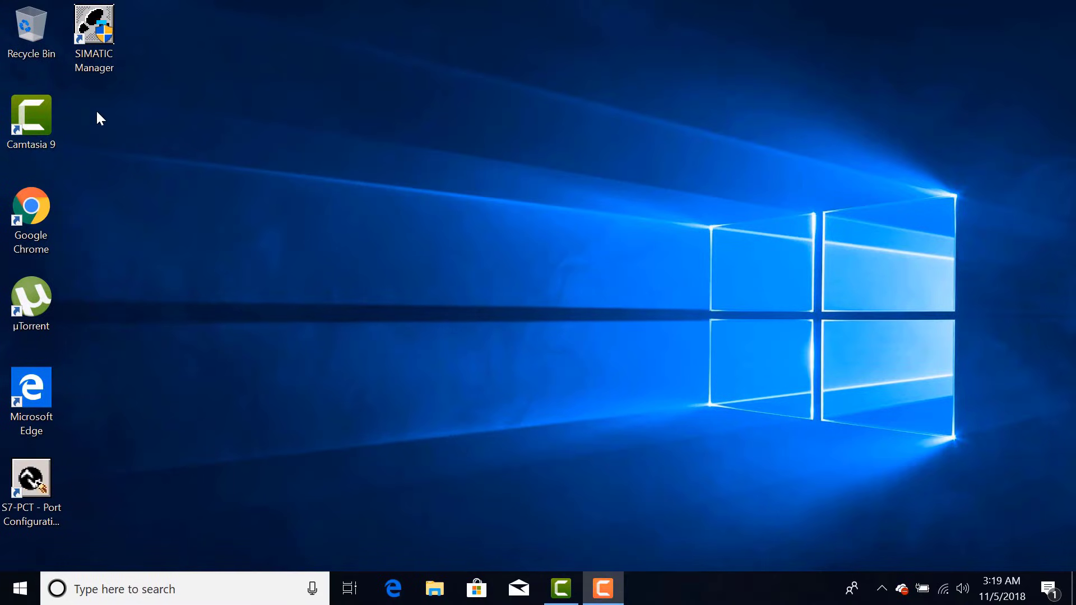
Step: Mount the Step7_Professional_w10_2017_v5.6 disc image from the Siemens folder in Engineering Soft and run its Setup application
left_click(434, 589)
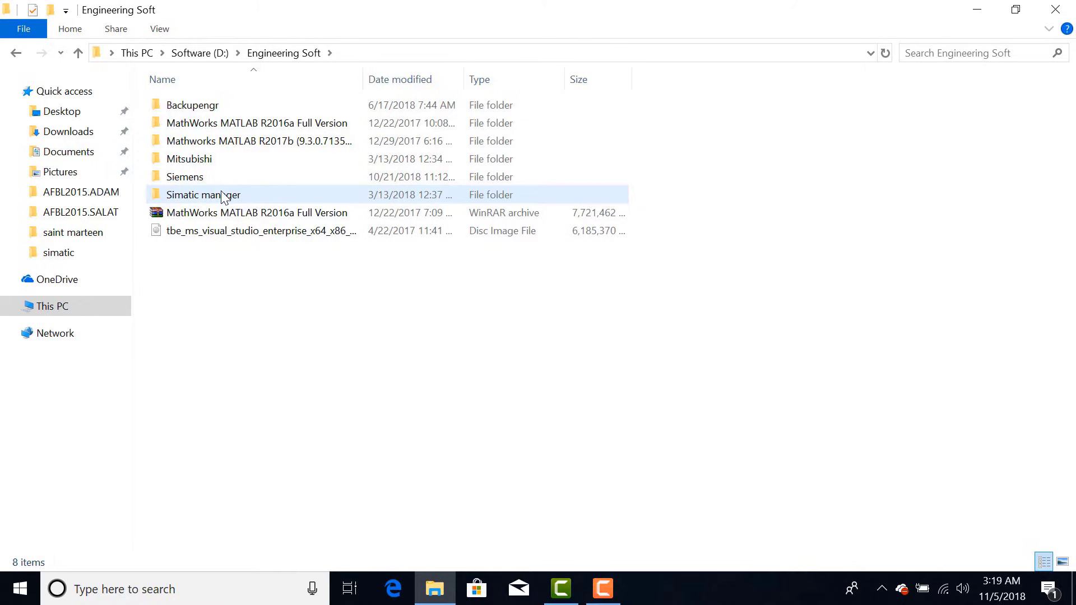
double_click(224, 195)
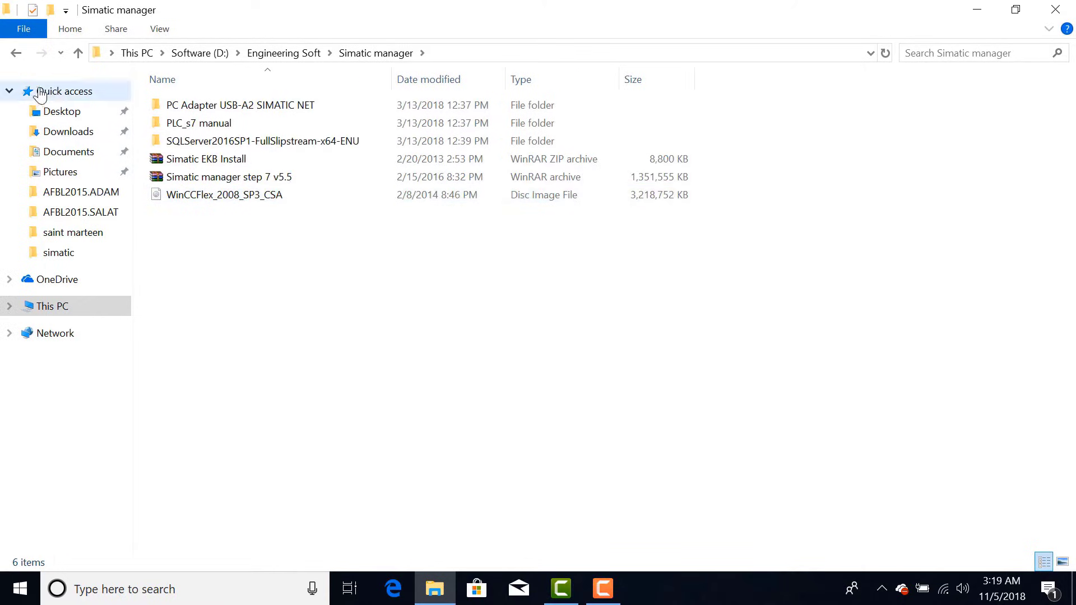
left_click(16, 53)
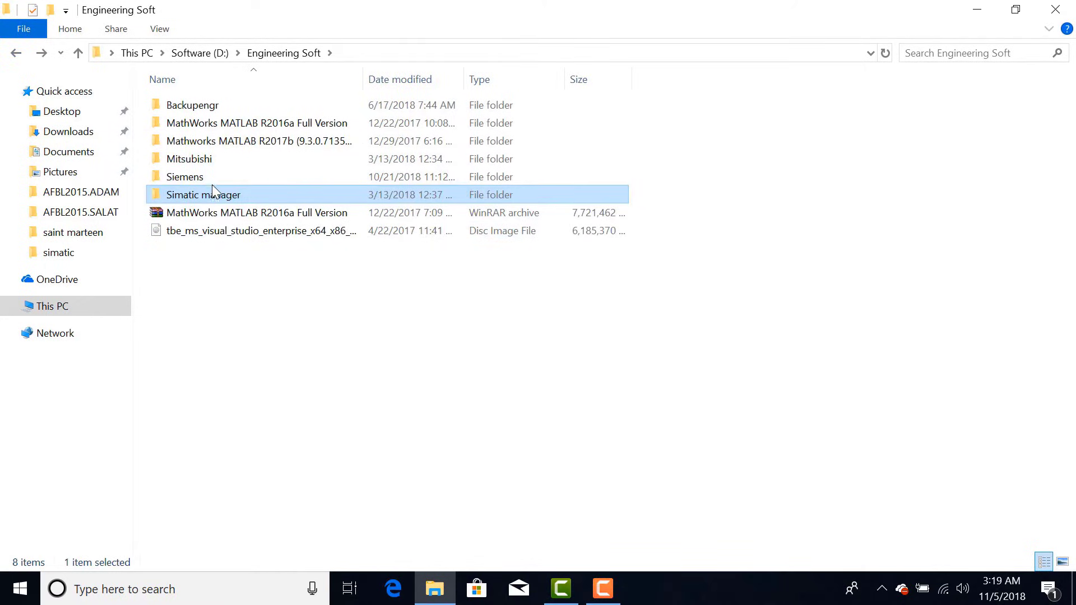
double_click(220, 178)
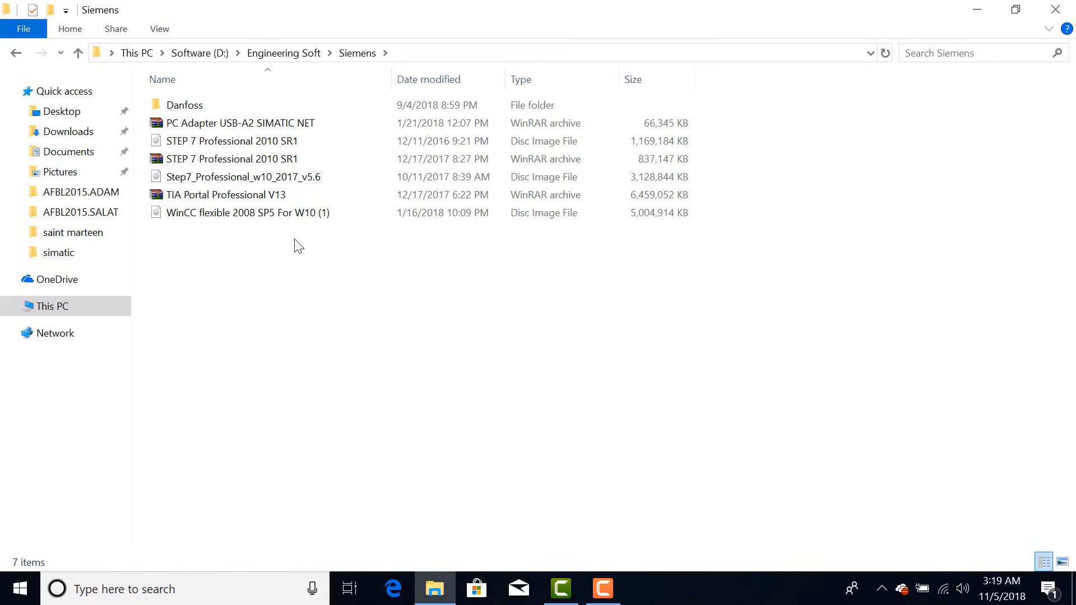
left_click(291, 178)
double_click(291, 177)
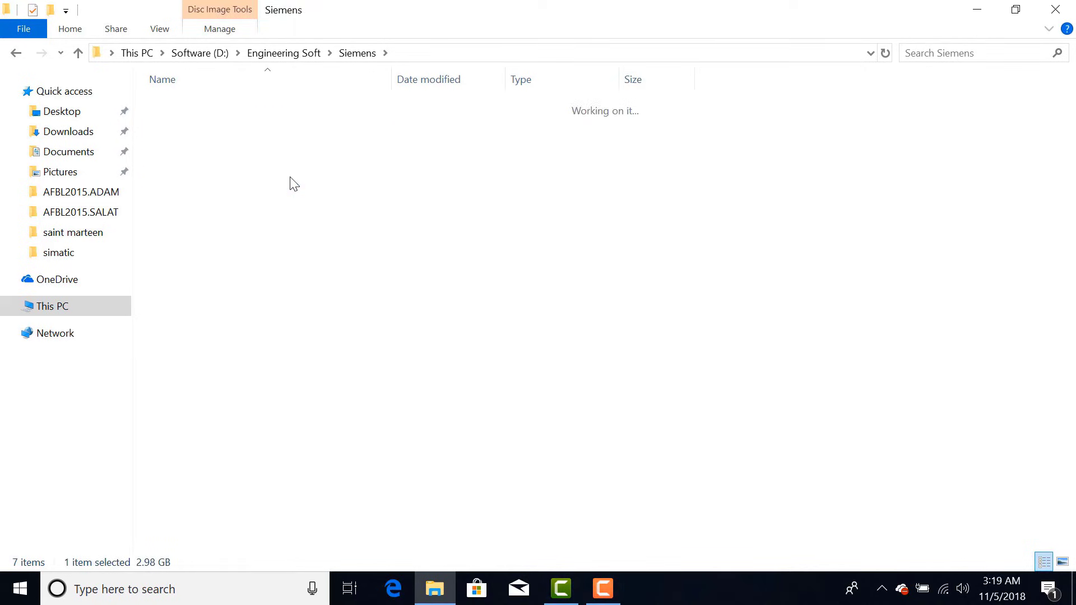
double_click(445, 392)
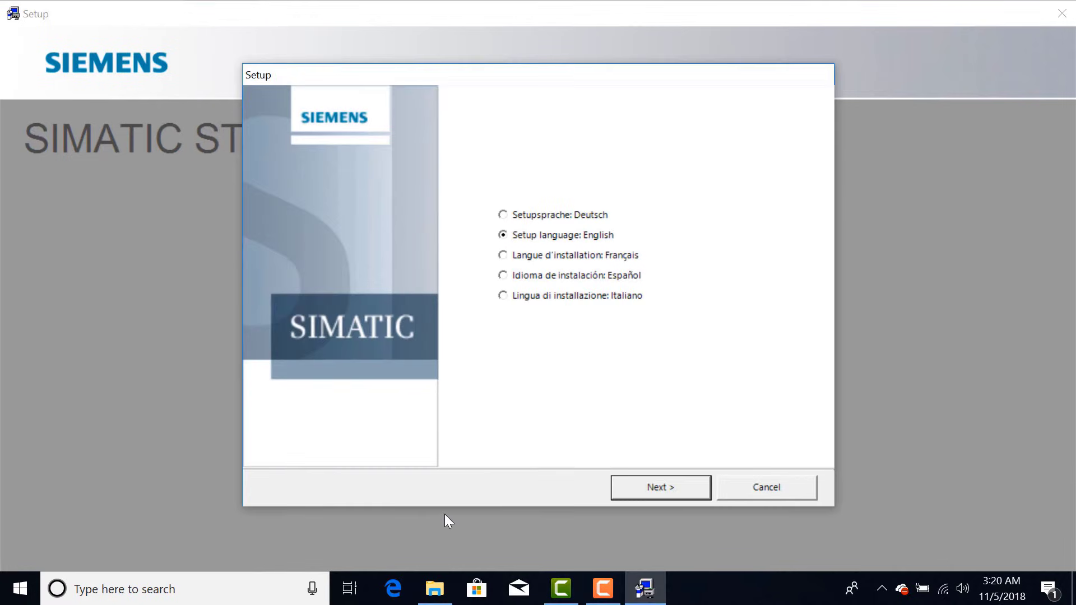
Step: Continue the setup in English and accept the license agreement and security information
left_click(664, 493)
left_click(658, 490)
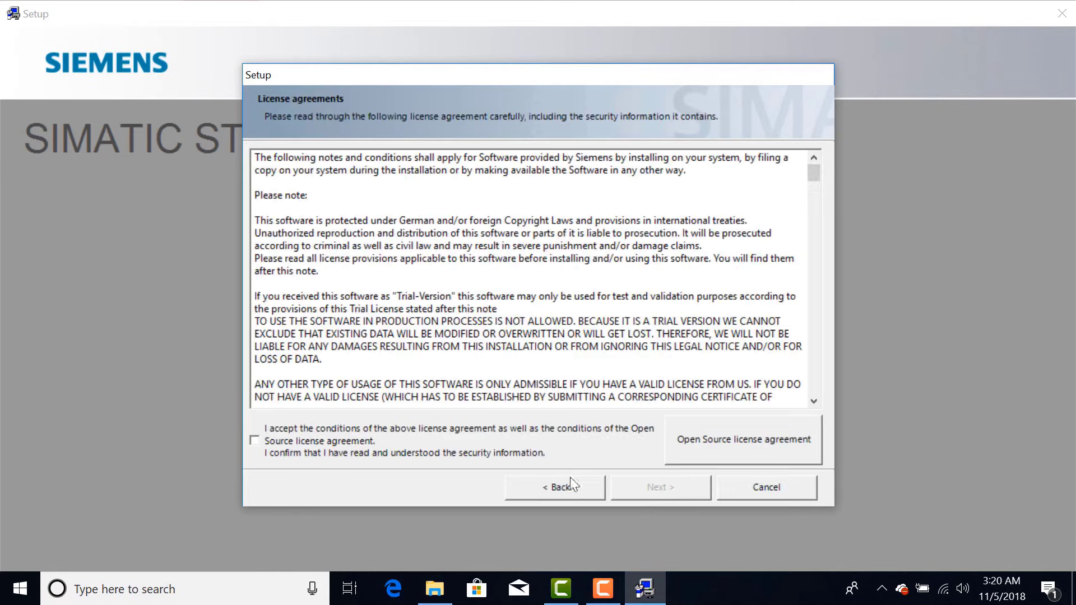
left_click(419, 442)
left_click(627, 488)
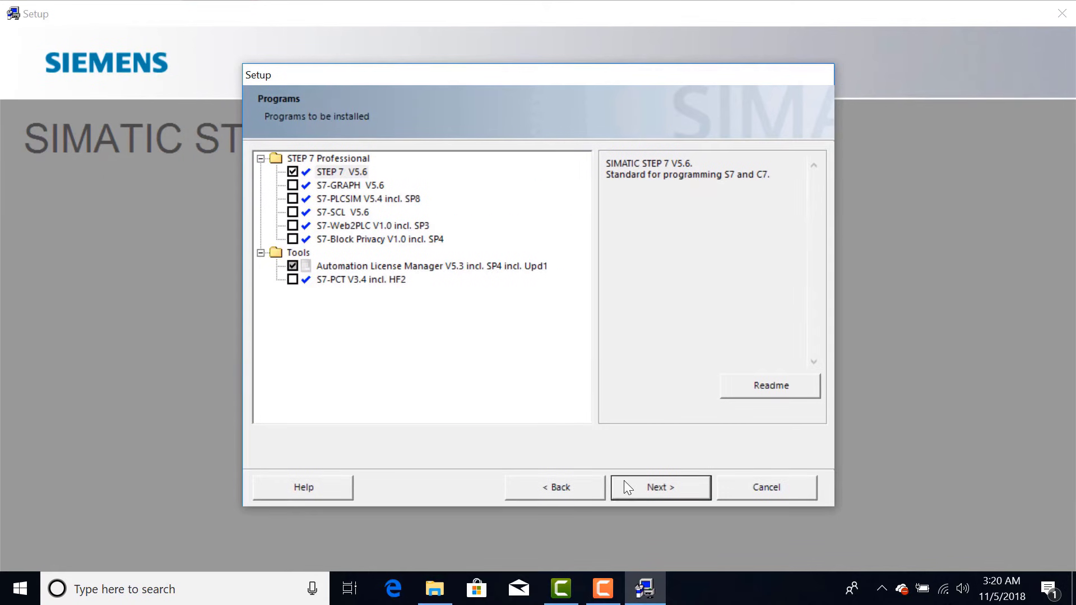
Step: Deselect STEP 7 V5.6 and install only Automation License Manager V5.3 incl. SP4 incl. Upd1
left_click(294, 172)
left_click(359, 280)
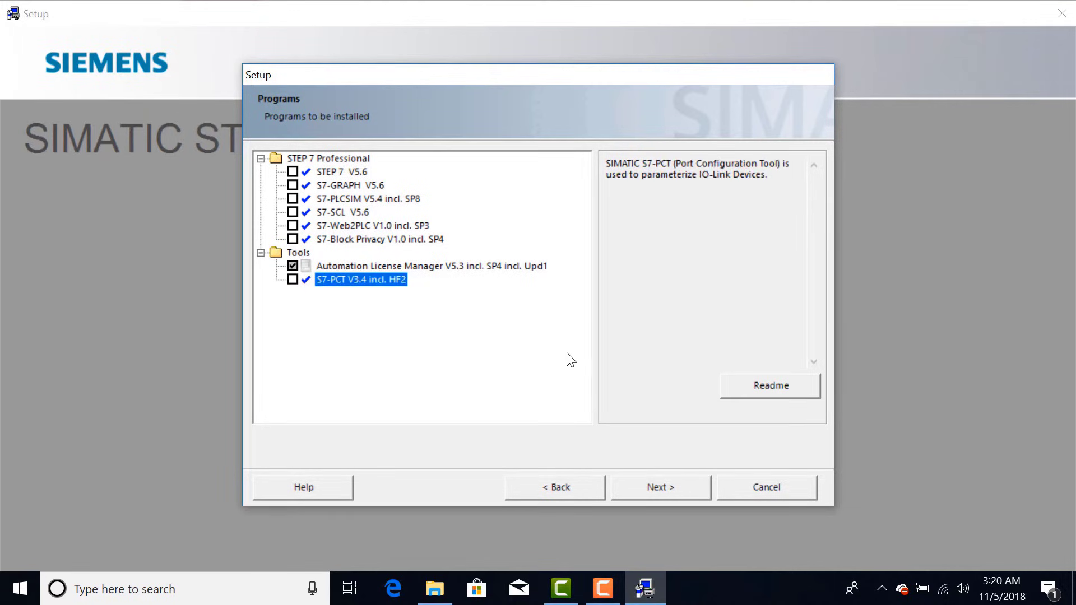
left_click(656, 490)
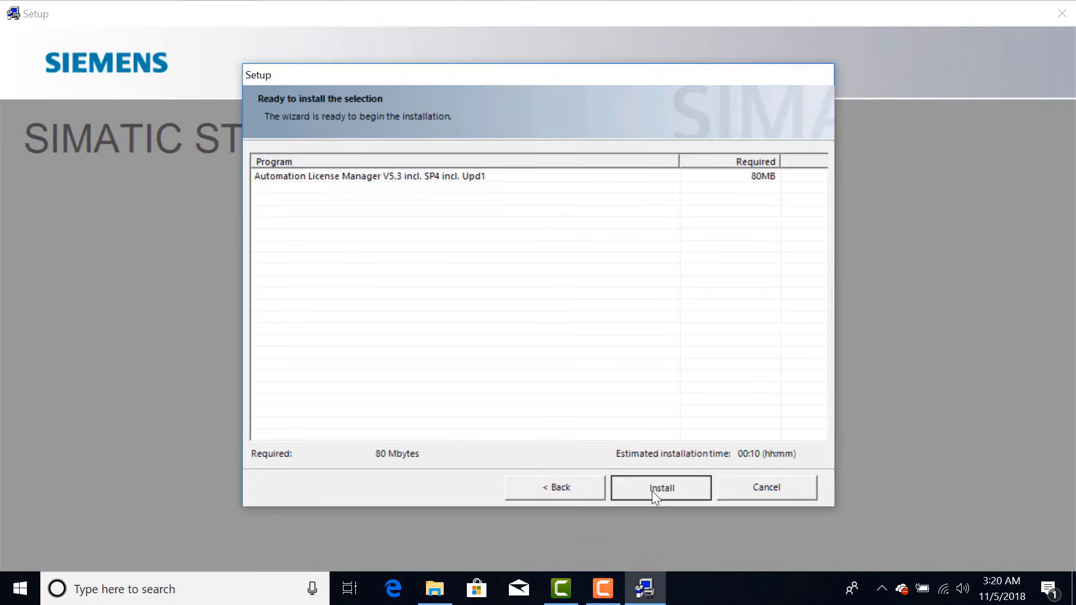
left_click(652, 493)
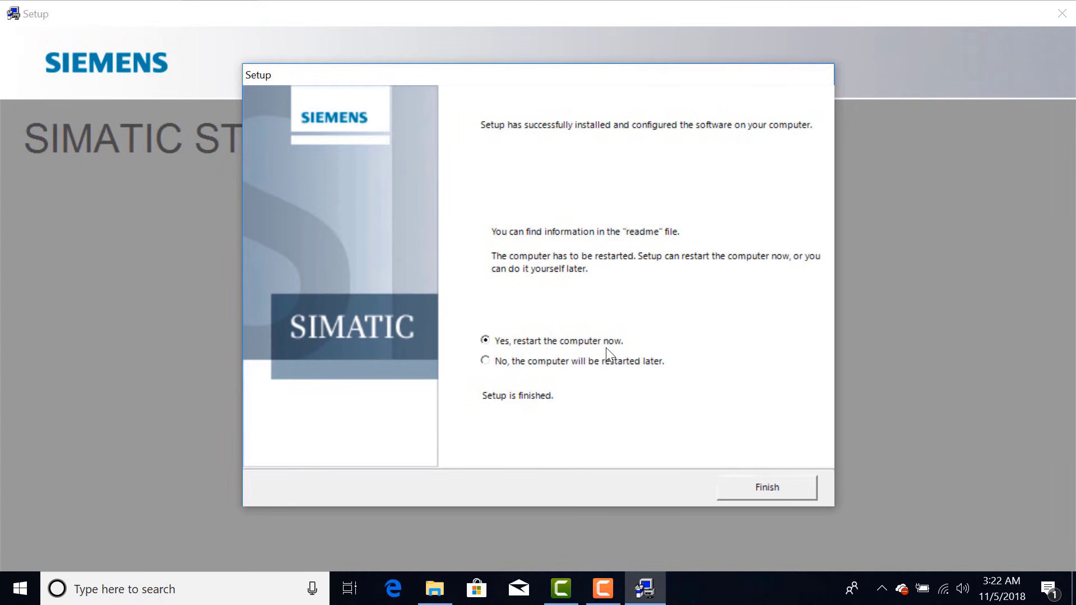
Step: Finish the setup with the option to restart the computer later chosen, and close the installation disc's folder window
left_click(650, 362)
left_click(768, 486)
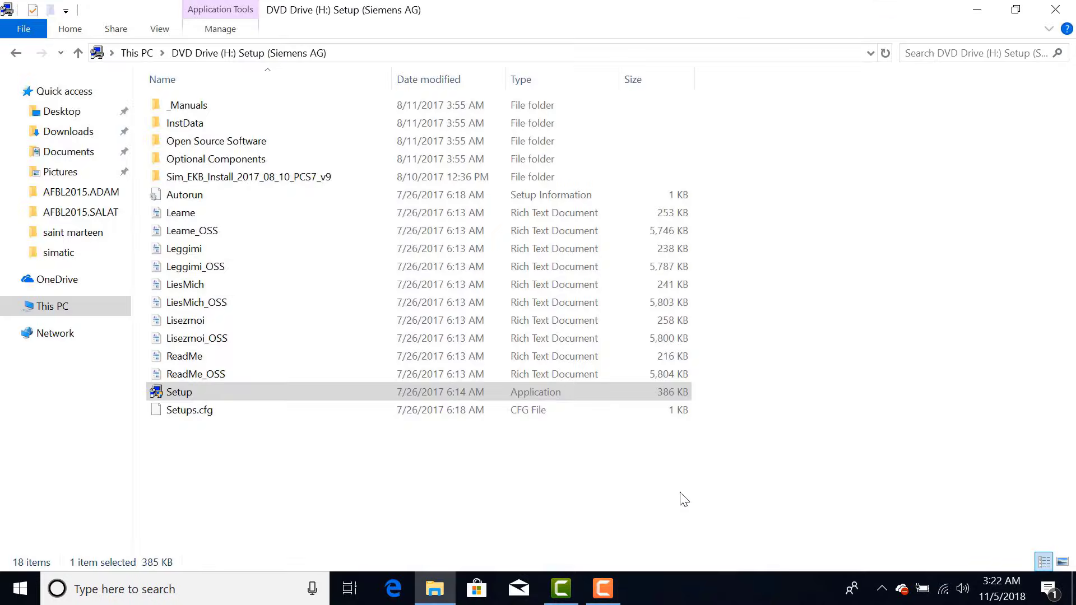
left_click(1056, 10)
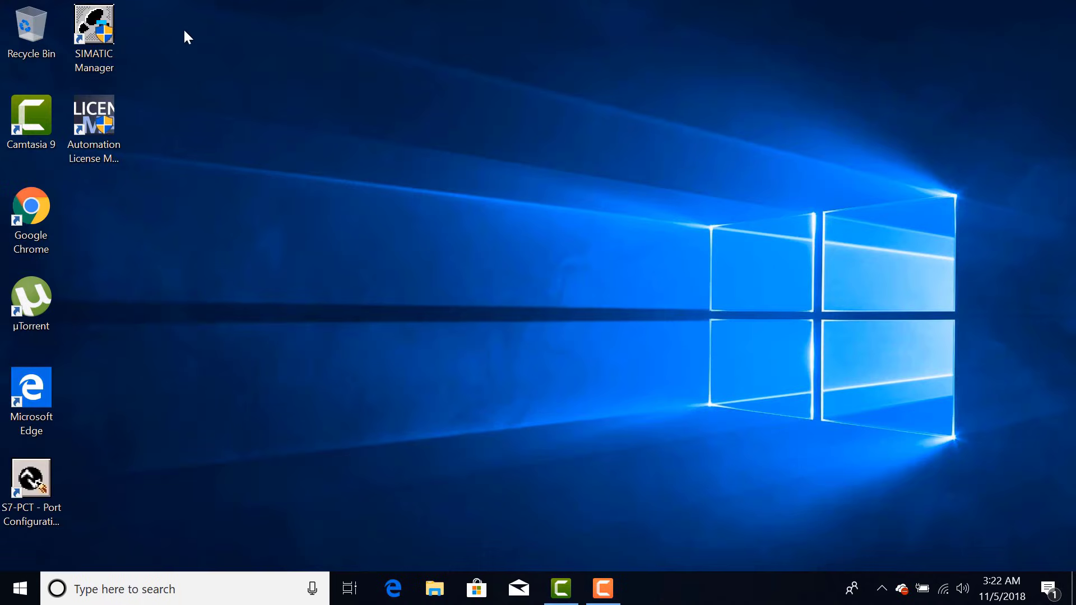
Step: Start SIMATIC Manager from the desktop to check that it opens, and close the S7_Pro4 project
double_click(94, 32)
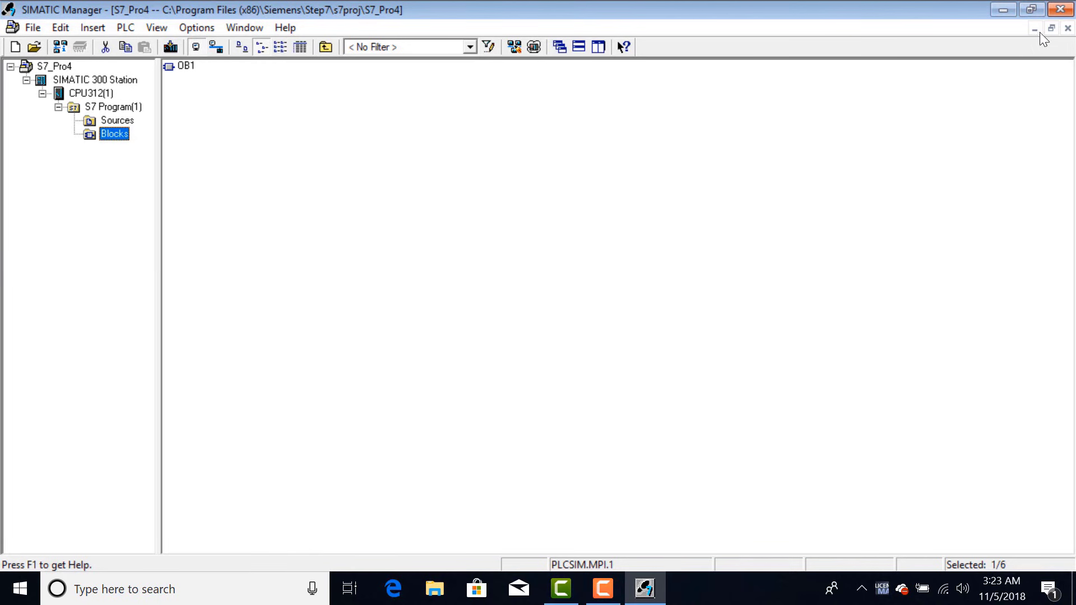
left_click(1068, 28)
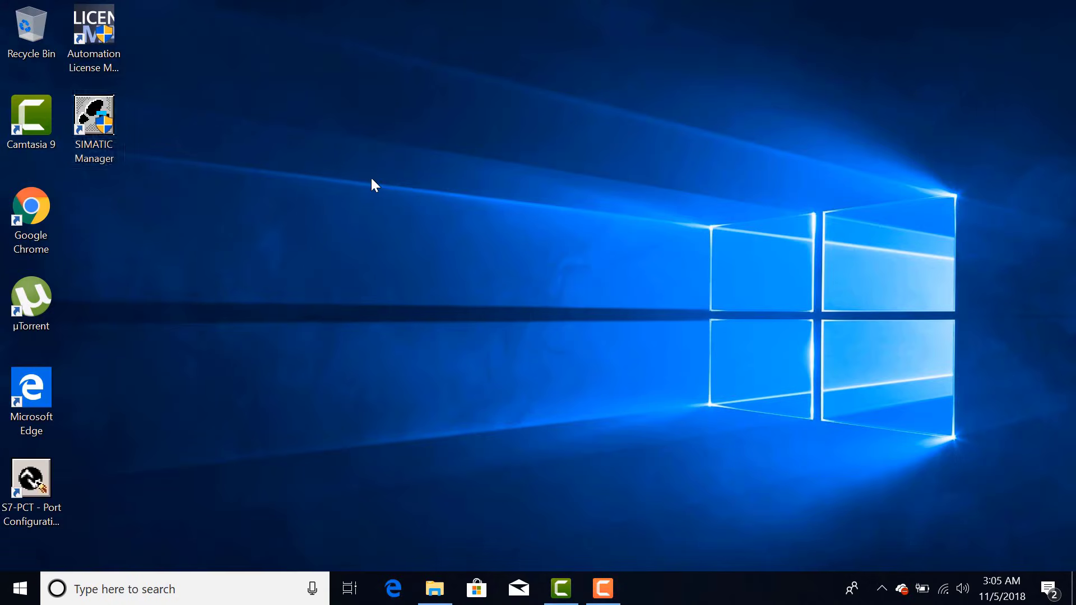
right_click(372, 179)
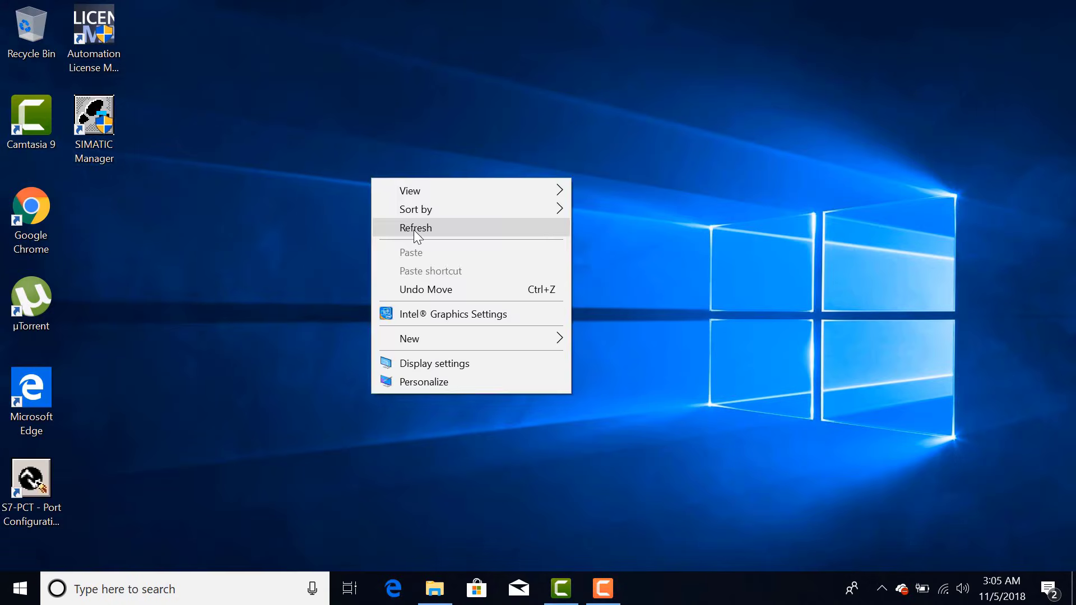
left_click(415, 227)
right_click(96, 113)
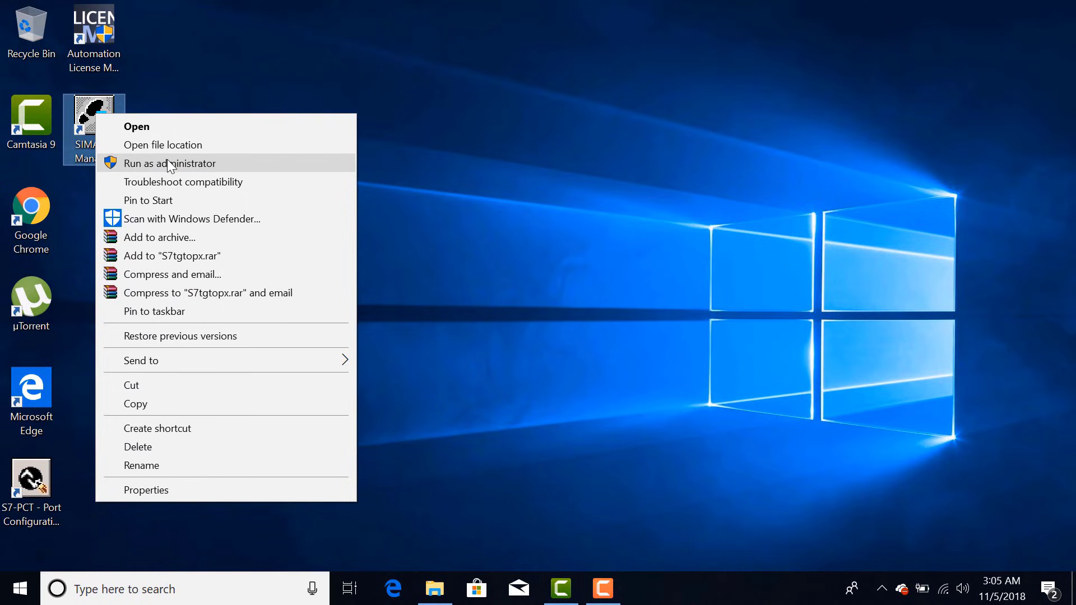
left_click(478, 137)
right_click(170, 128)
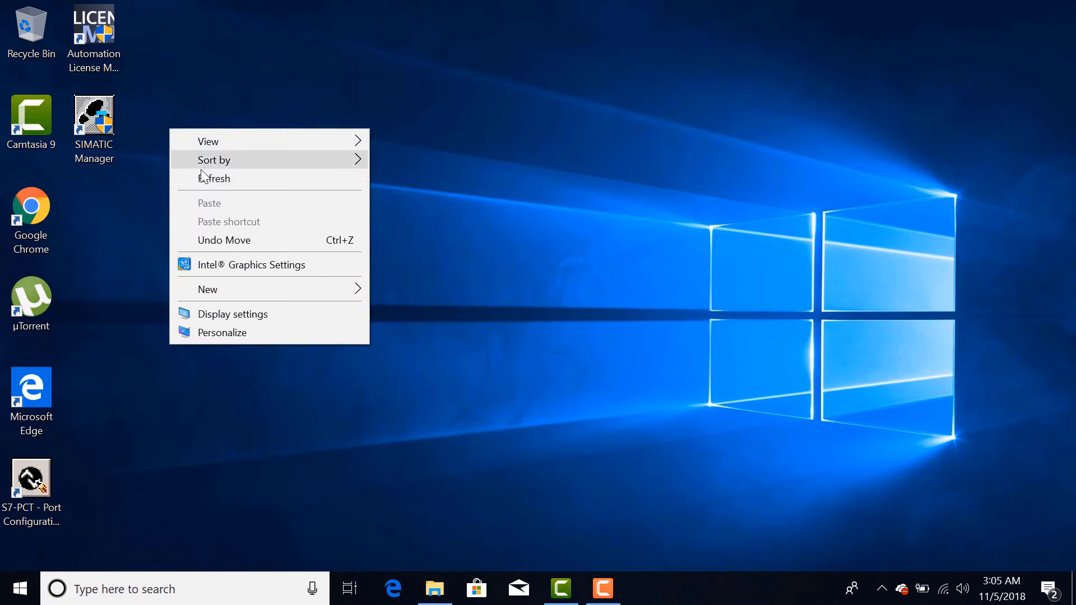
left_click(203, 177)
Step: Open the file location of the SIMATIC Manager desktop shortcut
left_click(100, 119)
right_click(102, 119)
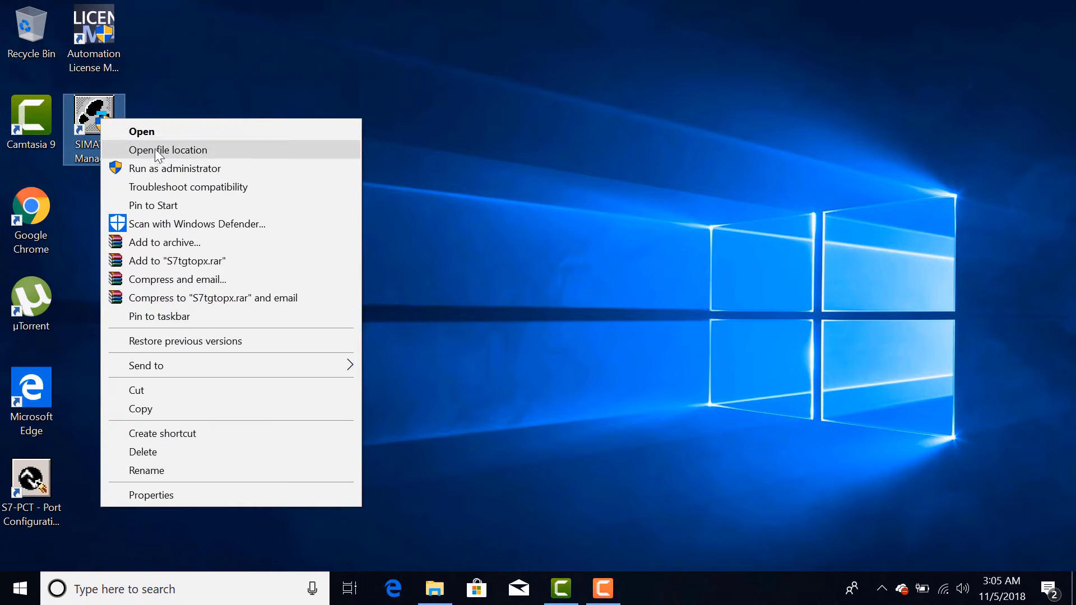
left_click(160, 150)
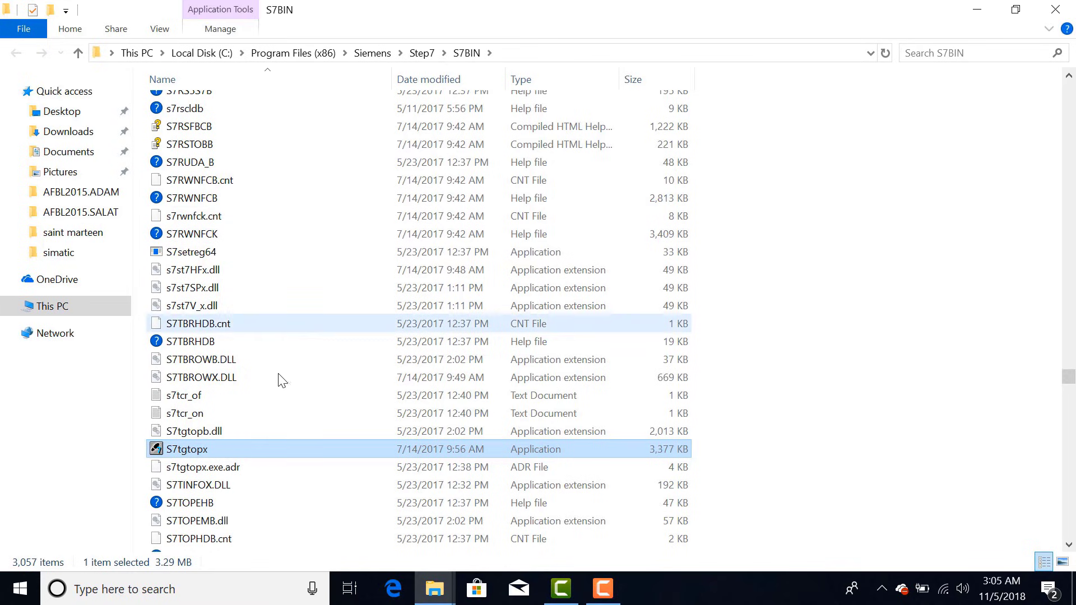
Step: Set the S7tgtopx application in the S7BIN folder to always run as an administrator, and close the folder window
right_click(201, 450)
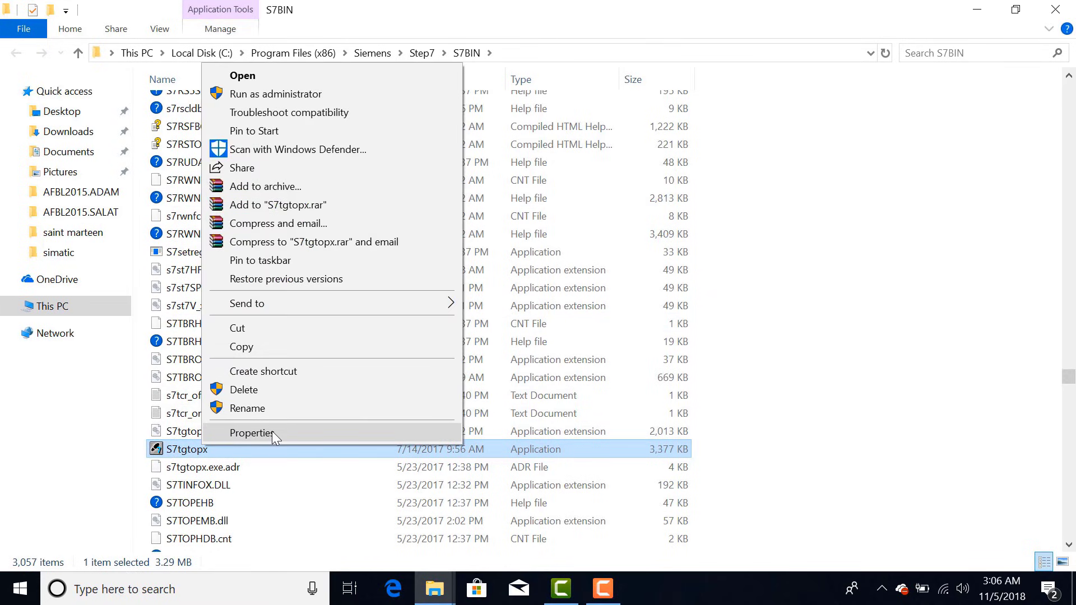
left_click(308, 432)
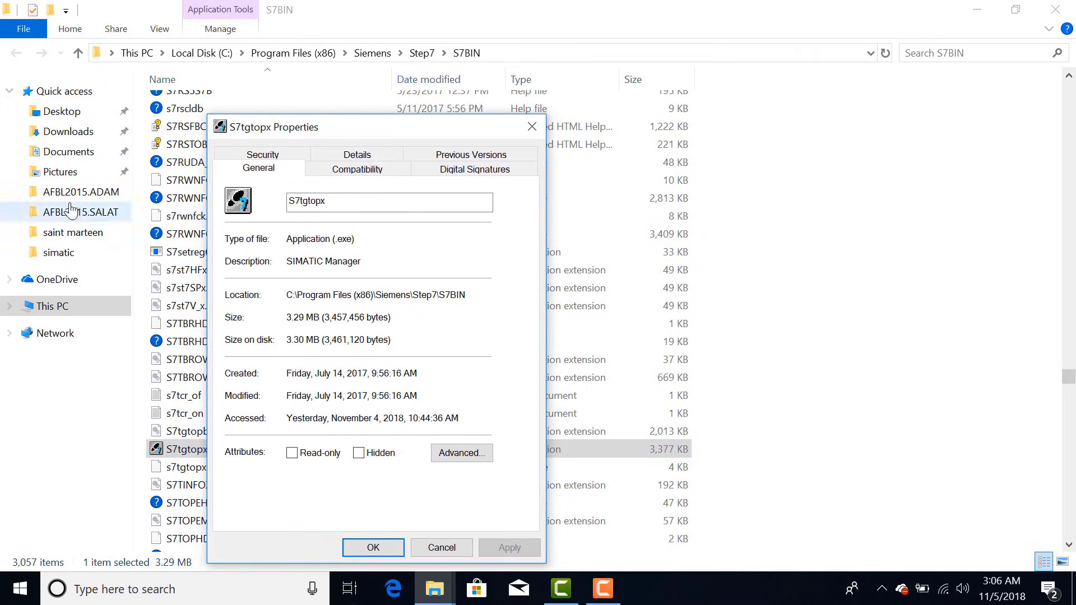
left_click(347, 172)
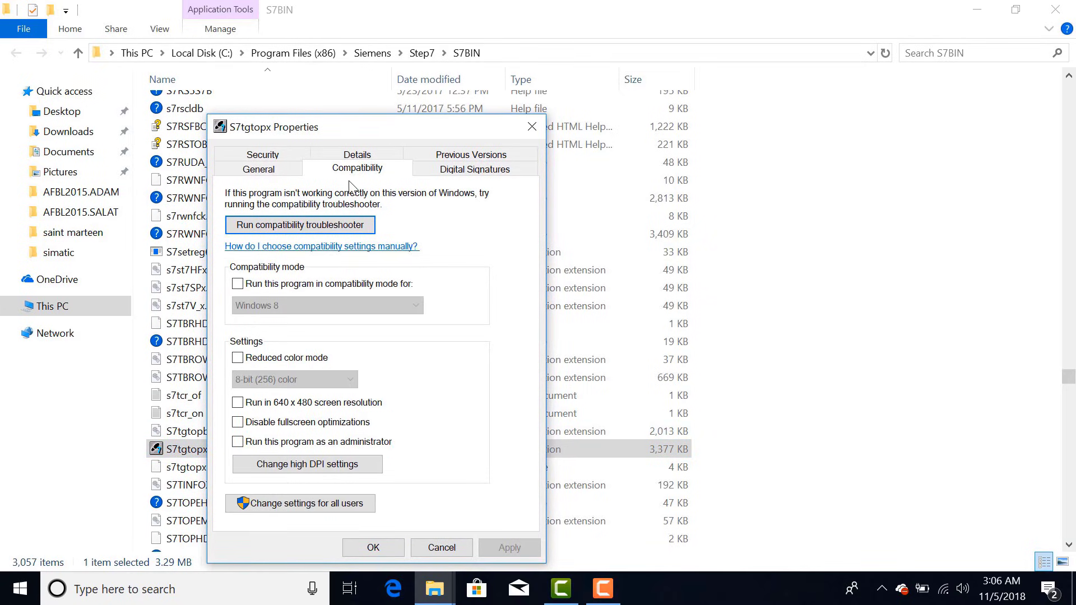
left_click(238, 443)
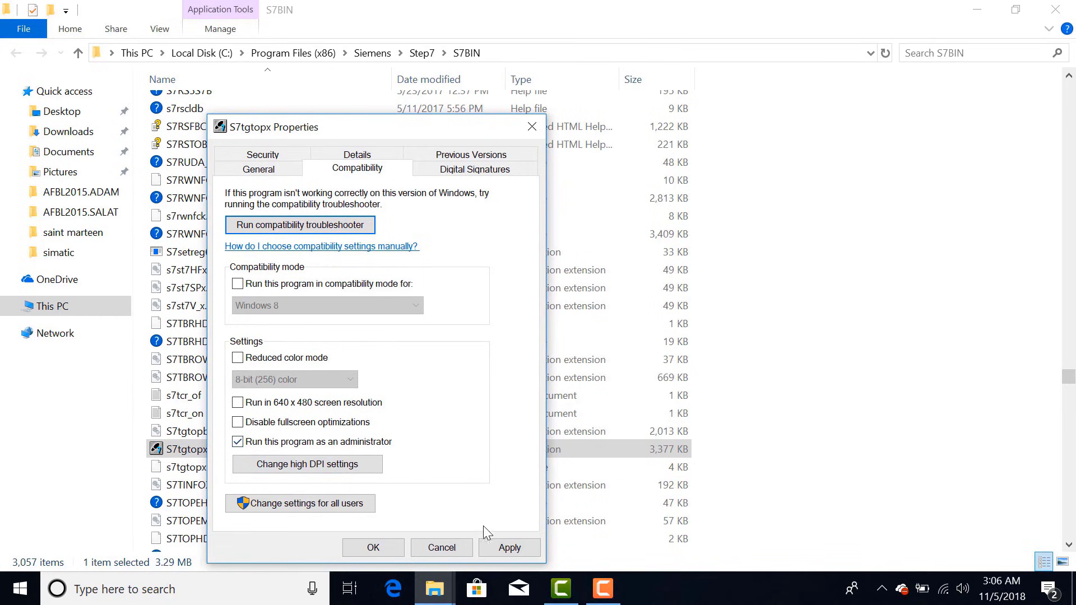
left_click(510, 549)
left_click(372, 547)
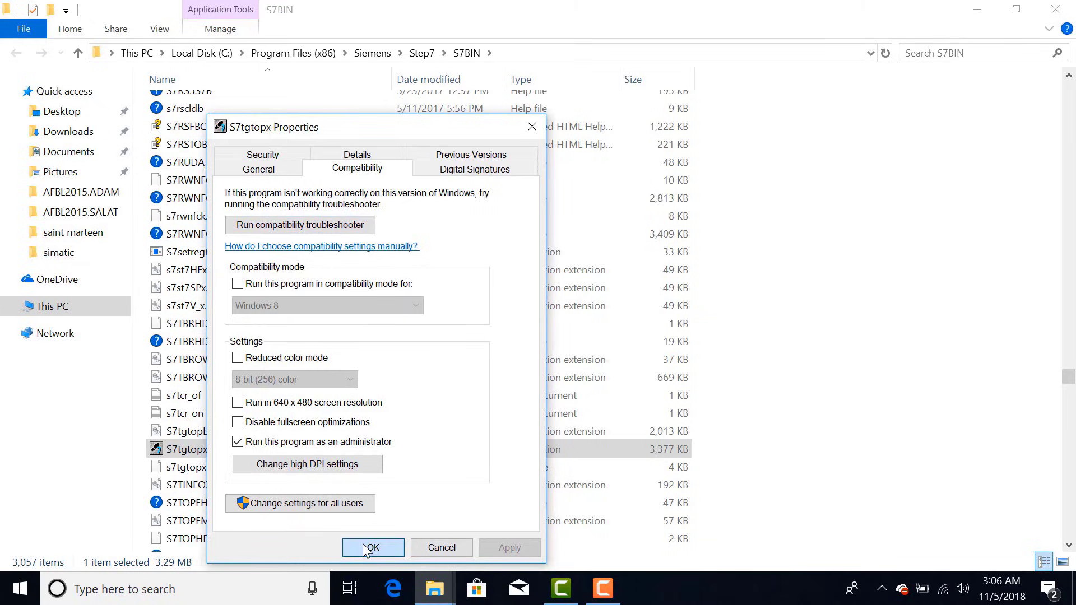
left_click(1059, 13)
Step: Refresh the desktop and start SIMATIC Manager from its shortcut, dismissing the STEP 7 "New Project" wizard
right_click(752, 105)
left_click(782, 158)
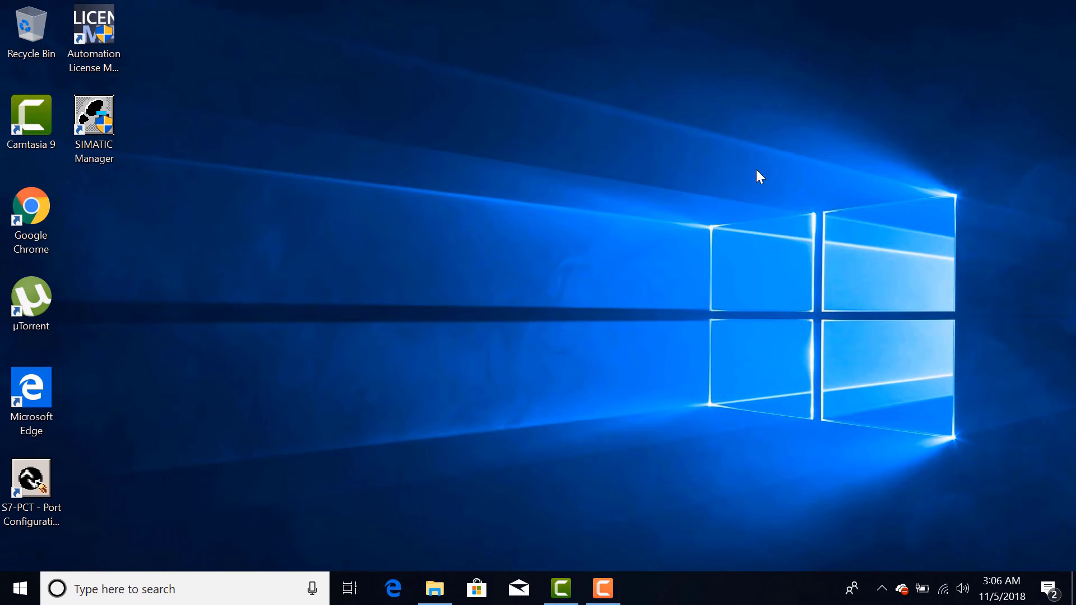
right_click(303, 154)
left_click(348, 204)
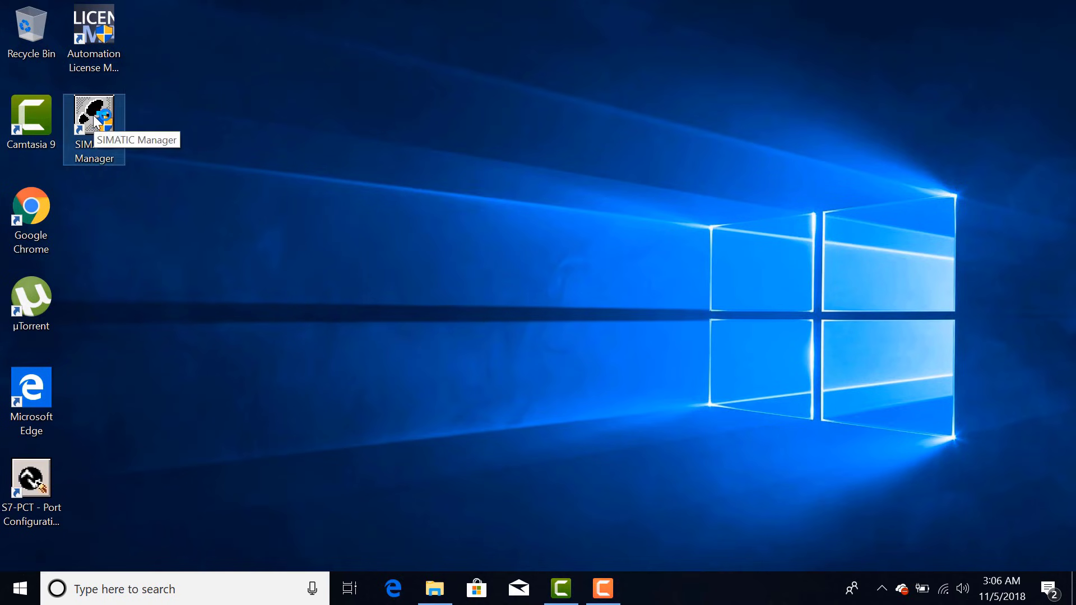
double_click(93, 115)
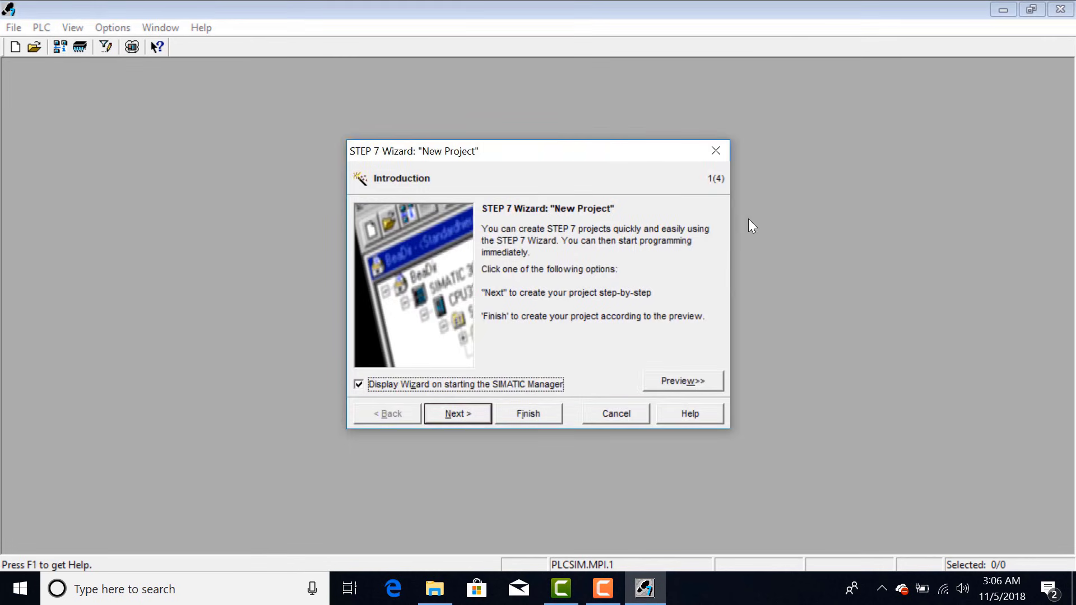
left_click(709, 156)
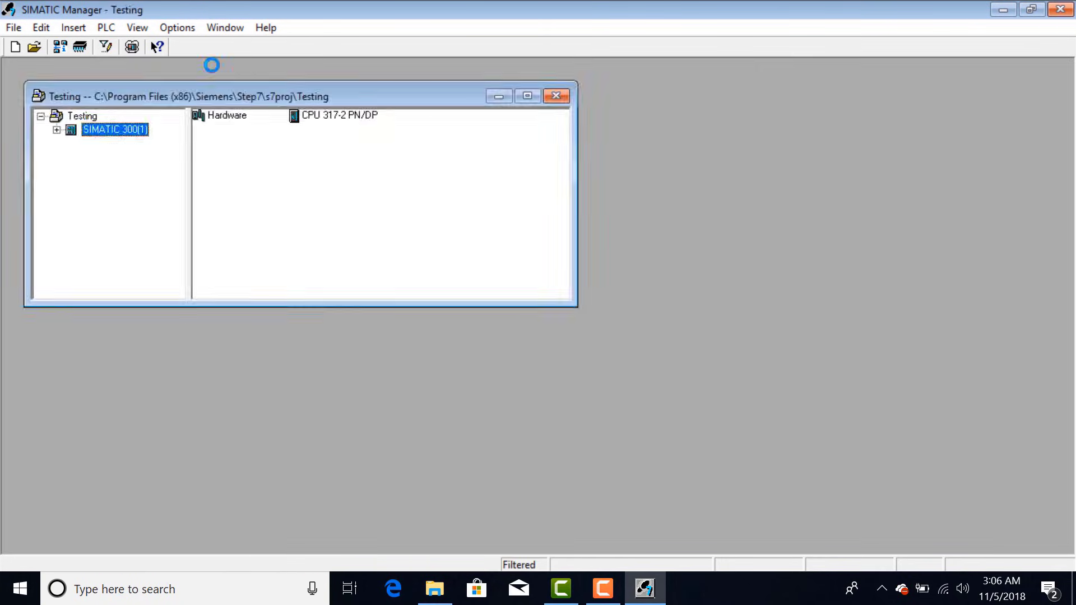